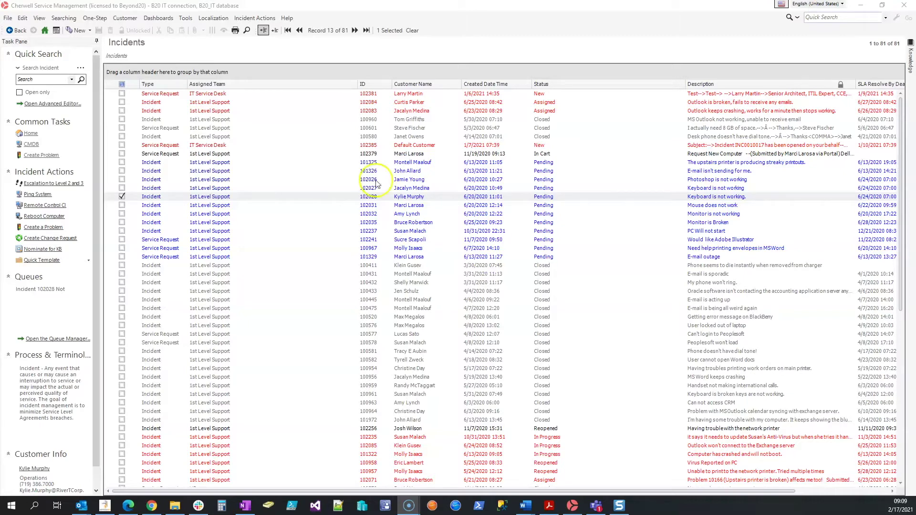
Open the zzExport Grid One-Step for editing from the One-Step Manager
click(8, 18)
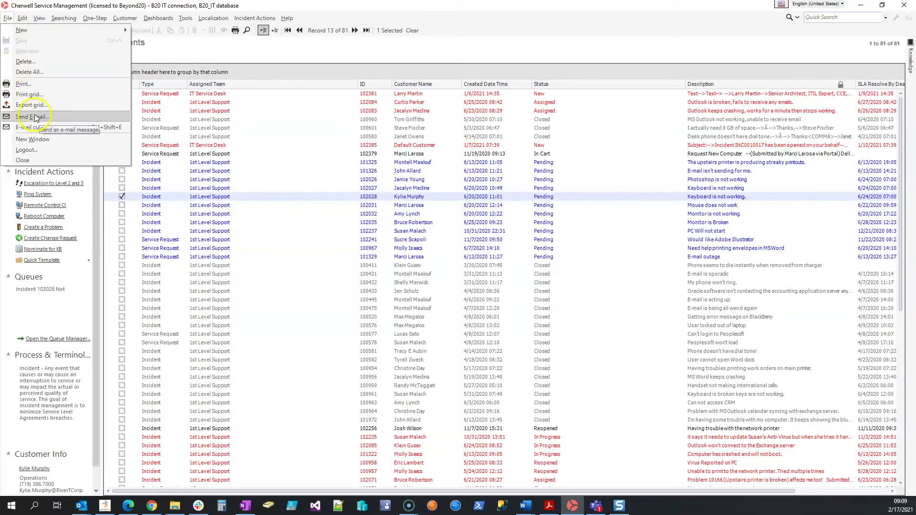
click(282, 59)
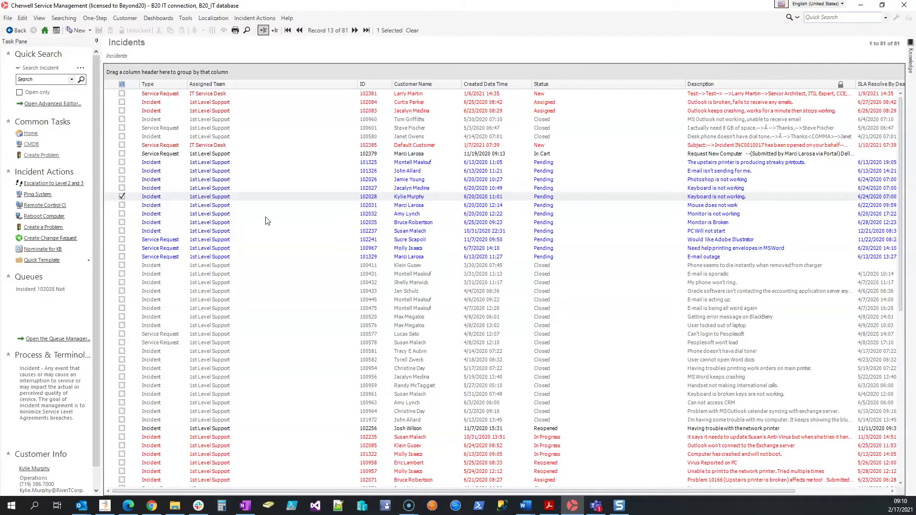
click(100, 19)
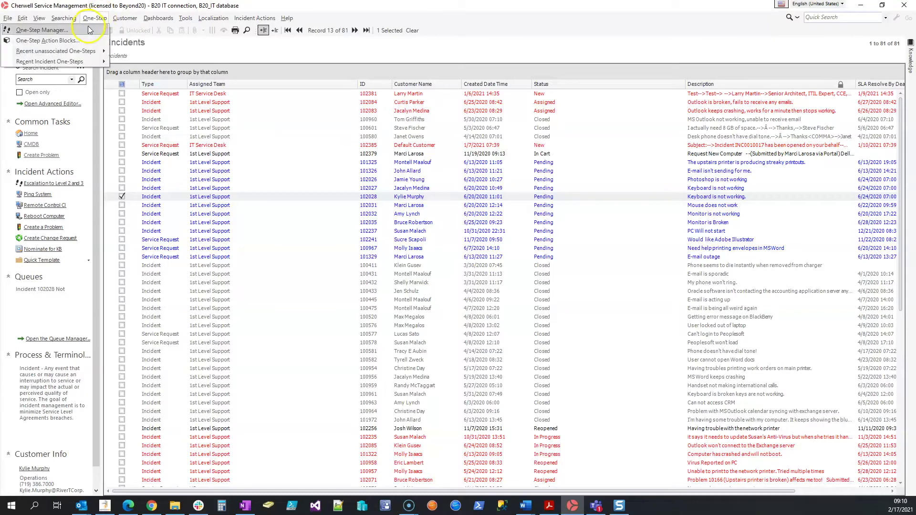
click(89, 22)
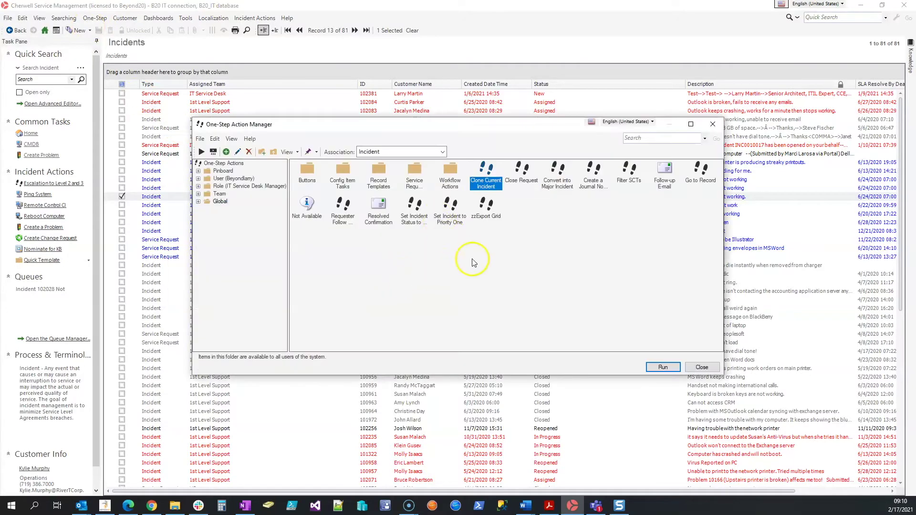
click(486, 223)
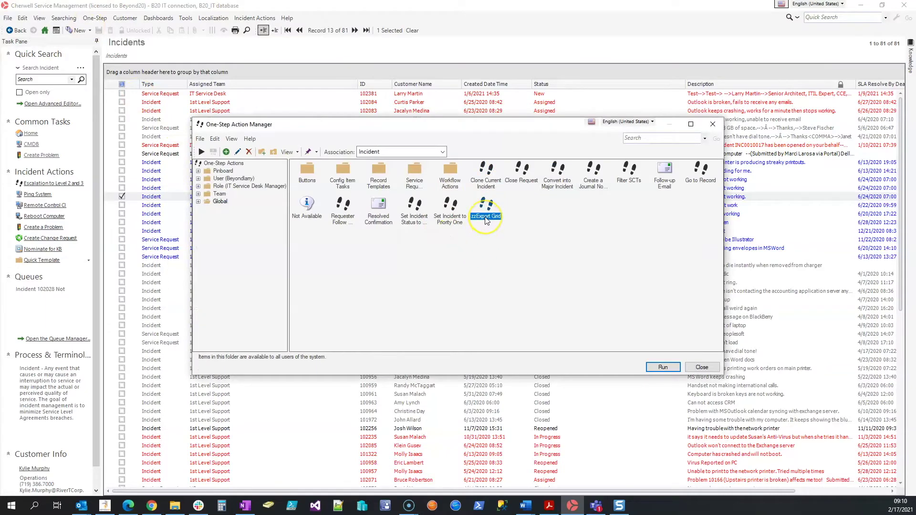
right_click(486, 223)
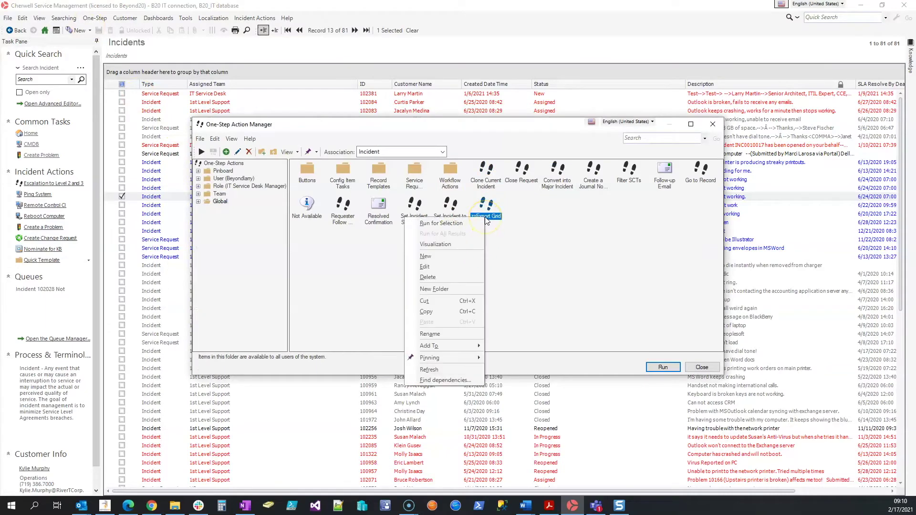
click(464, 267)
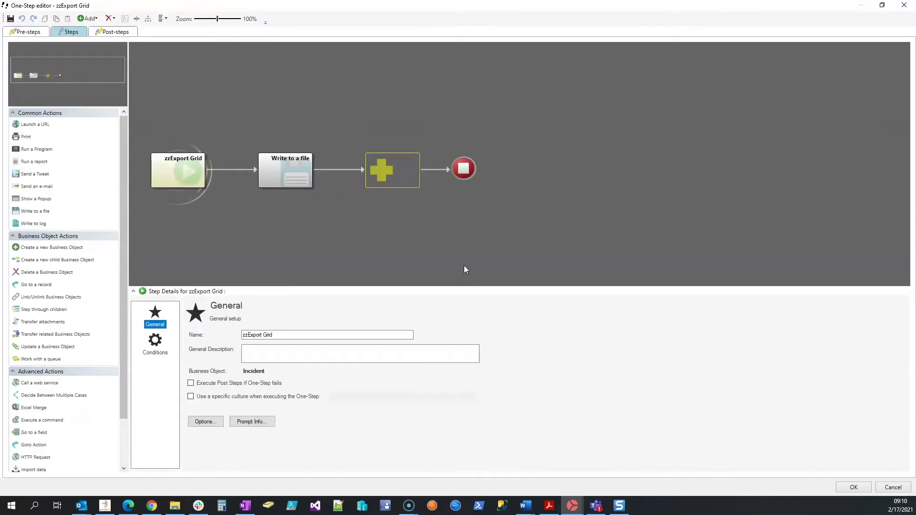
click(408, 231)
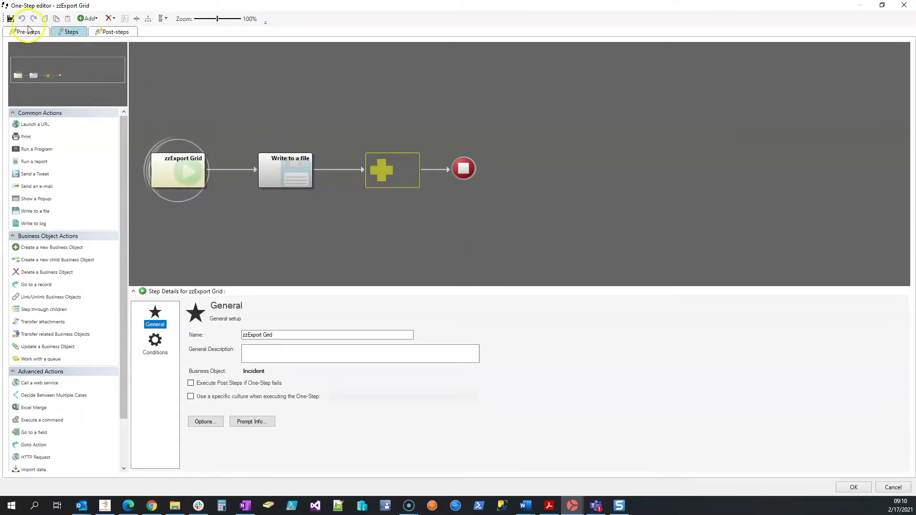
Compare the Pre-steps and Steps tabs, ending on the pre-steps overview
click(26, 32)
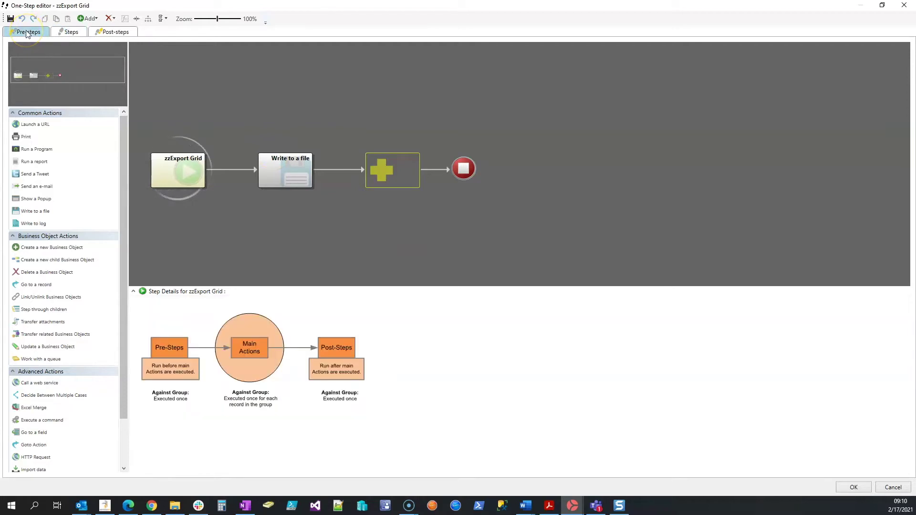
click(63, 33)
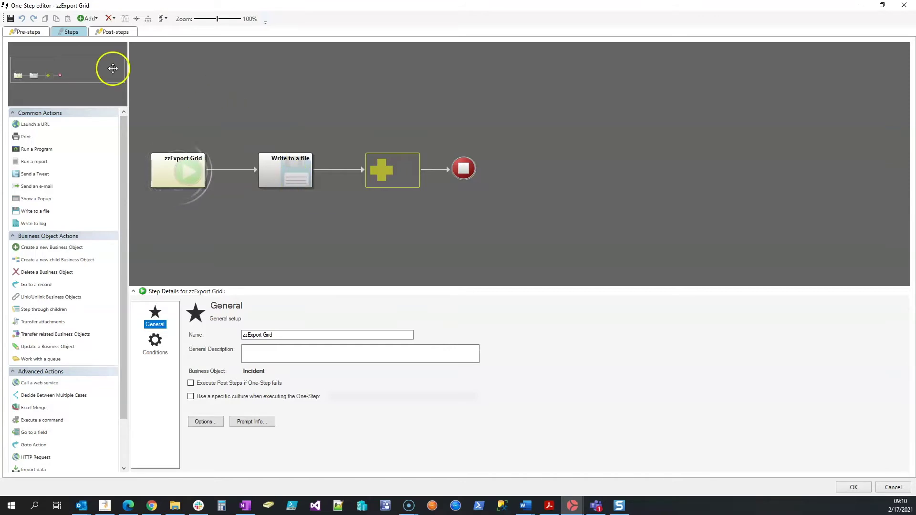
click(26, 32)
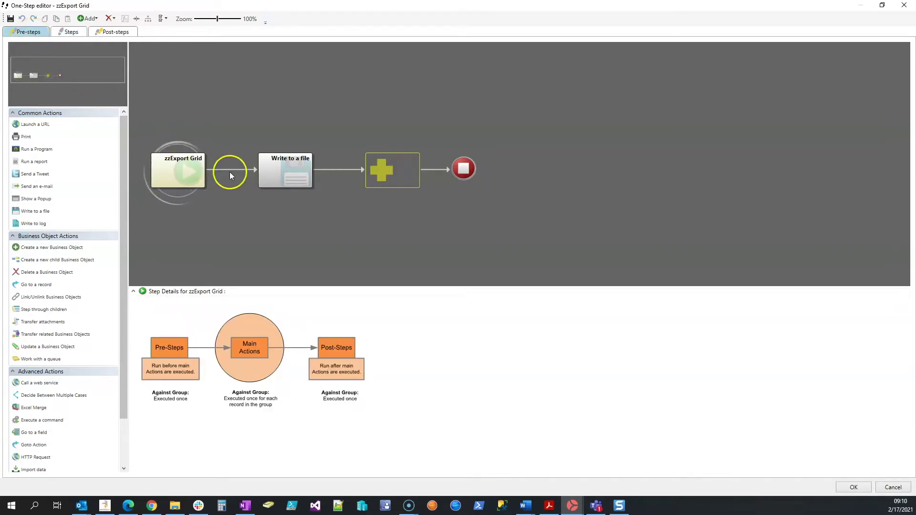
click(281, 175)
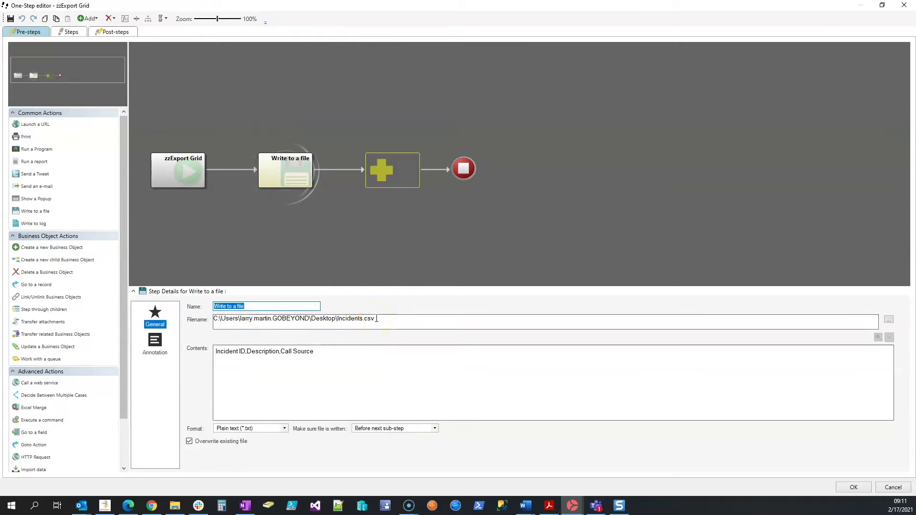
click(221, 361)
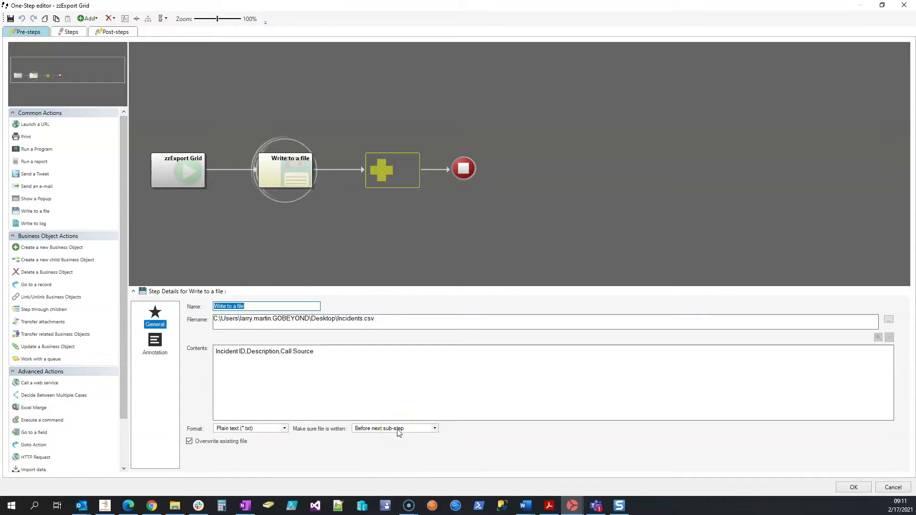
click(158, 170)
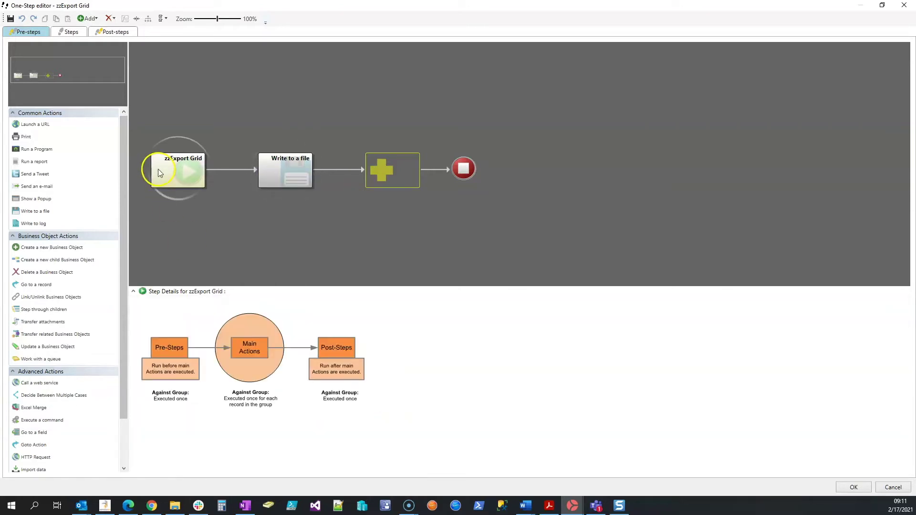
Show the main steps' conditions for the All Incidents group, then select the Write to a file step
click(79, 33)
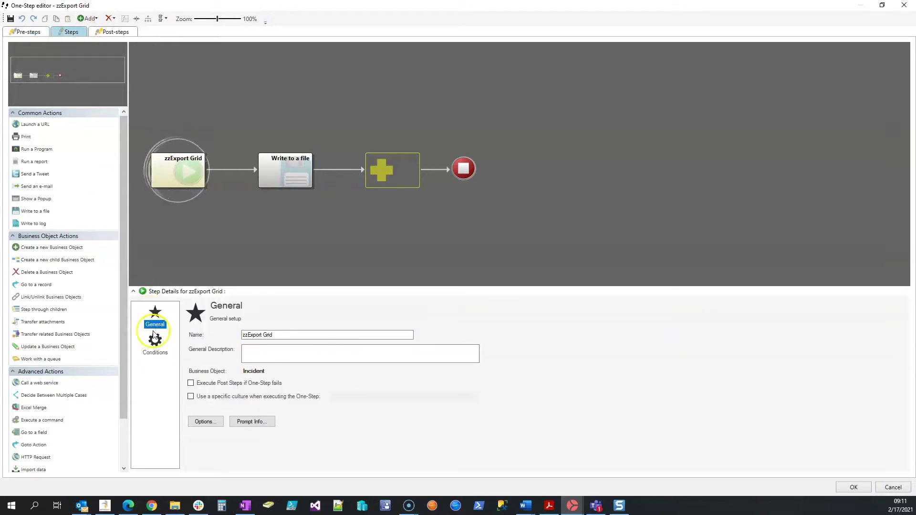
click(155, 340)
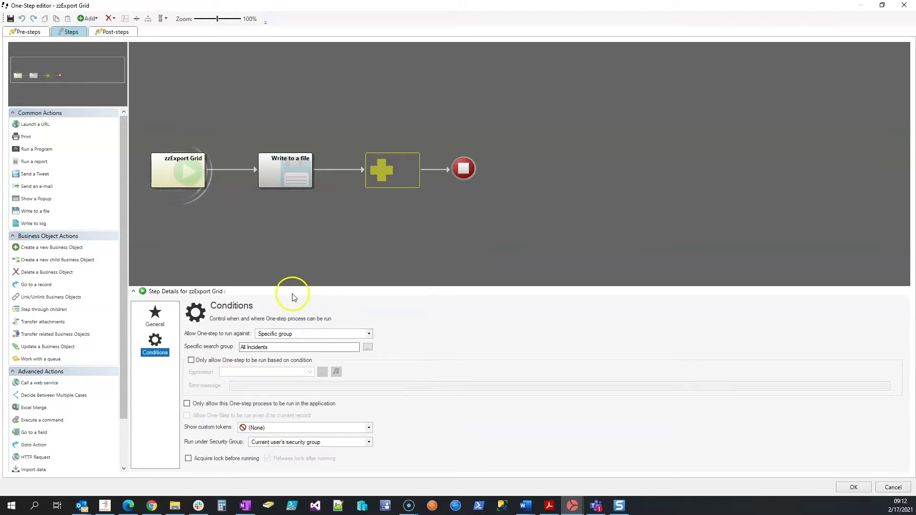
click(285, 181)
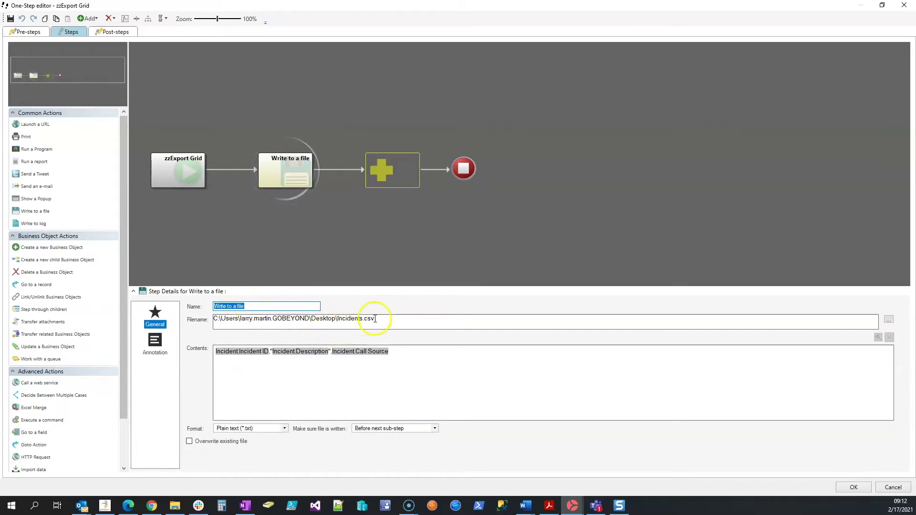
Compare the main step's incident field tokens with the pre-step header Incident ID,Description,Call Source
click(40, 34)
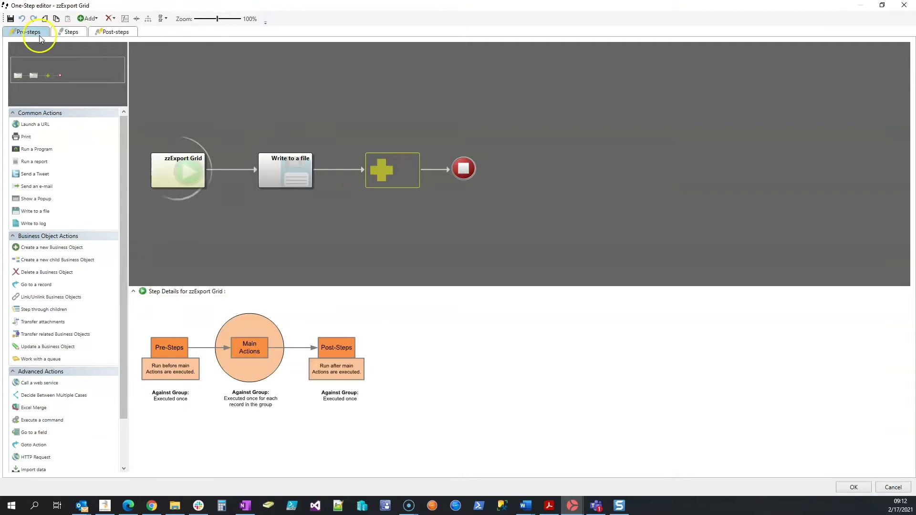
click(284, 174)
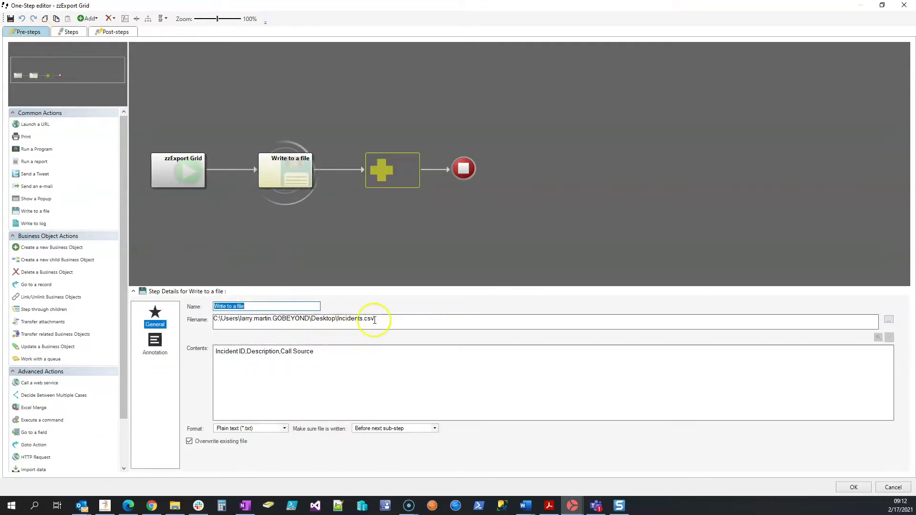
click(84, 35)
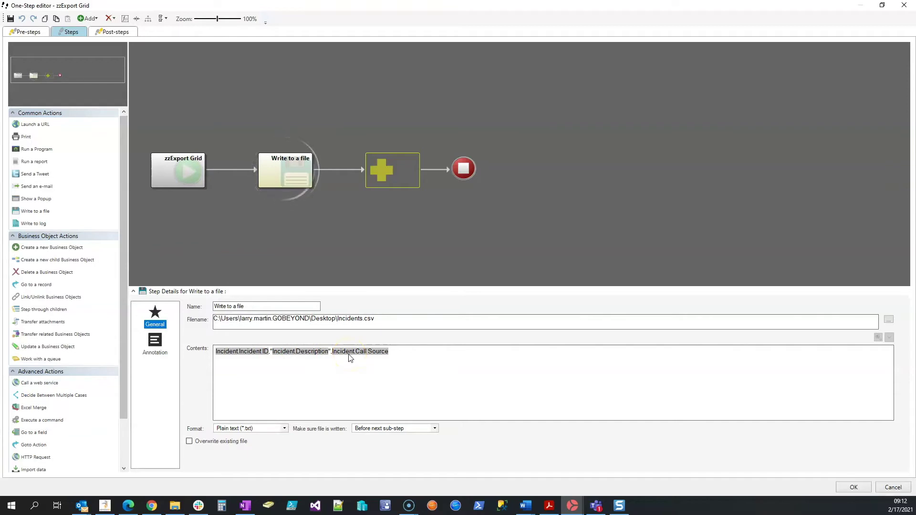
click(241, 361)
click(275, 354)
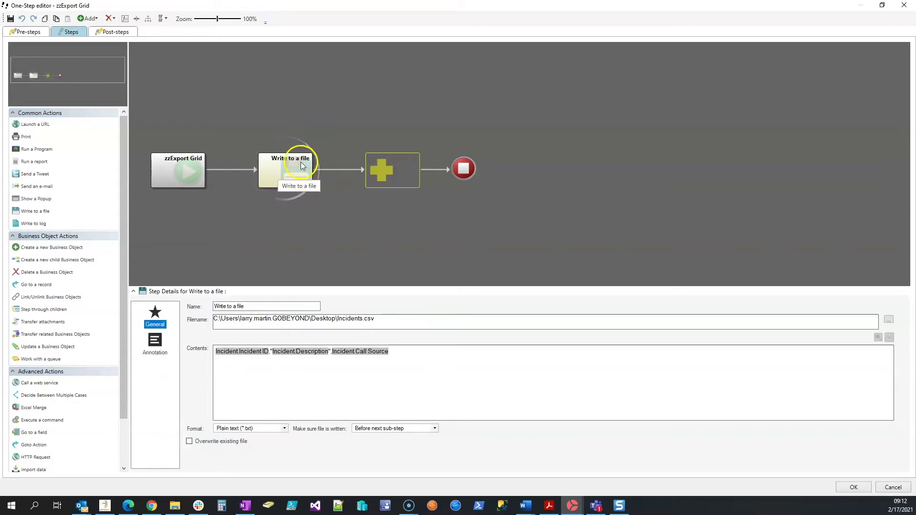
click(47, 30)
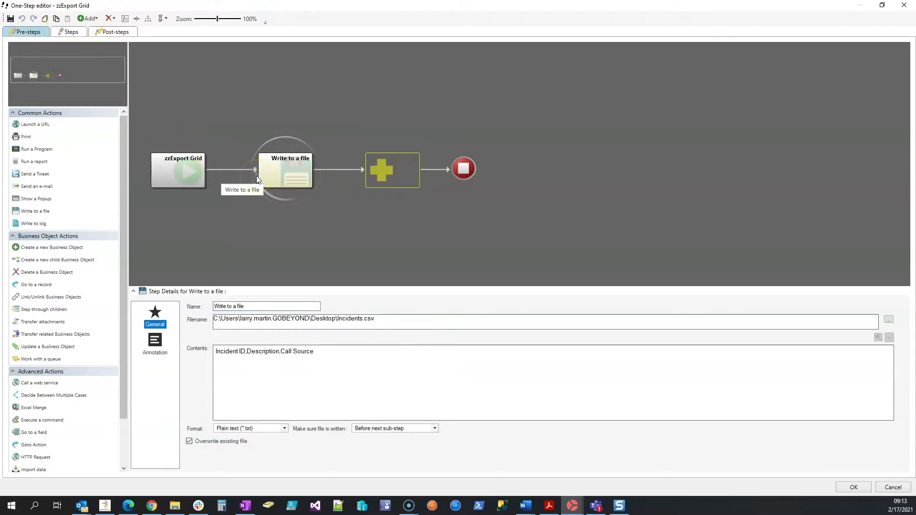
Try a modifier on a field token in the main Write to a file contents, producing a definition-not-found error
click(71, 31)
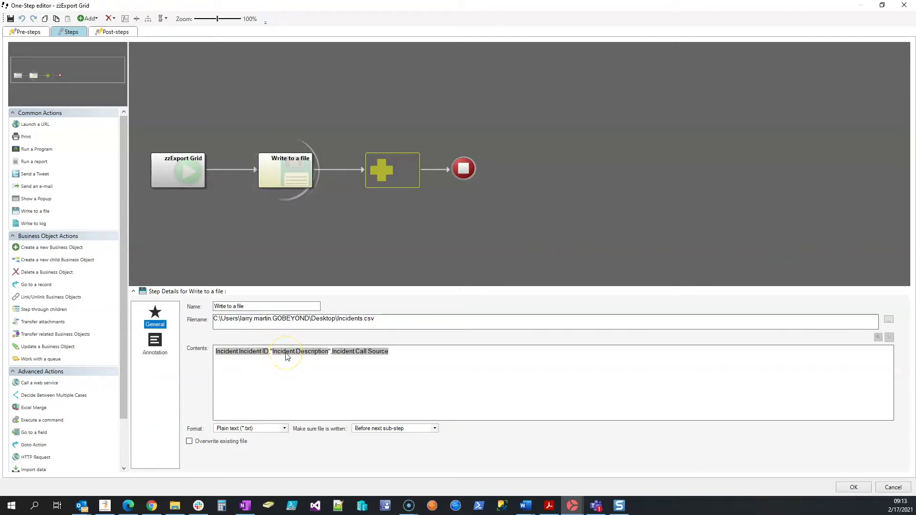
right_click(229, 353)
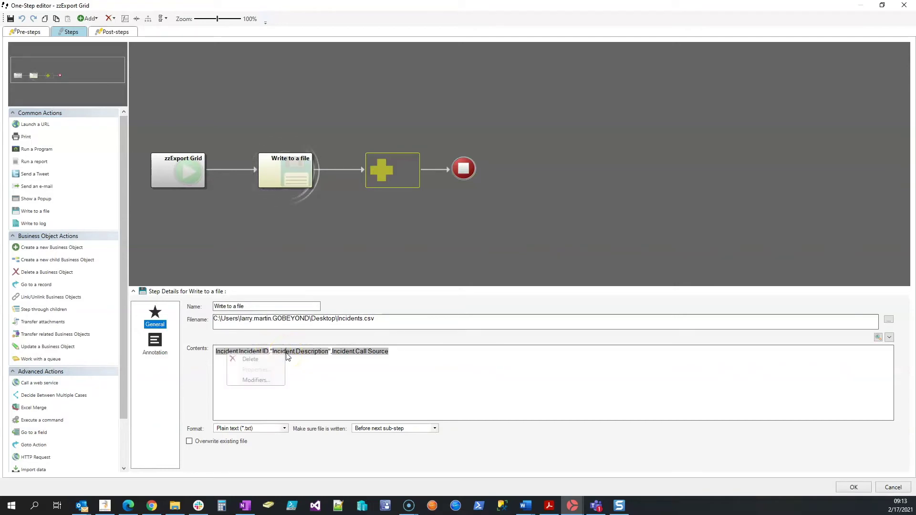
click(270, 381)
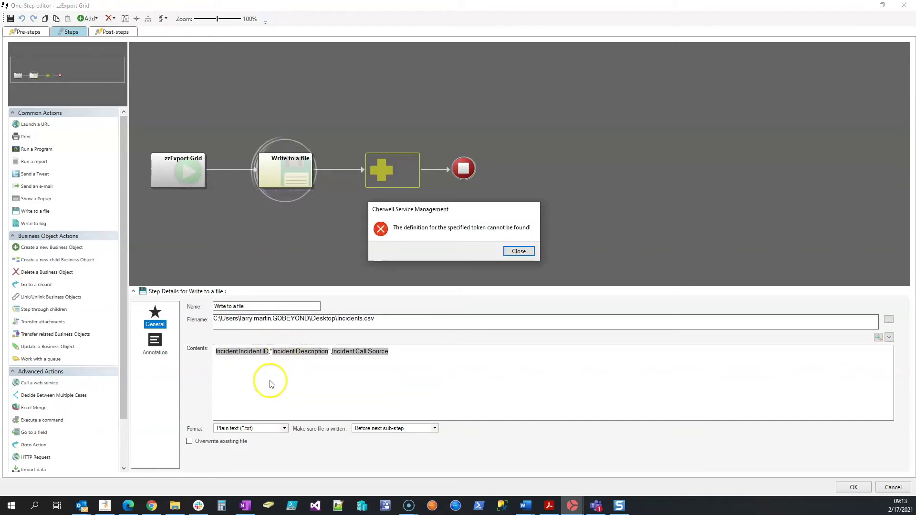
Dismiss the token error, save zzExport Grid, and reopen it at its Write to a file step
click(520, 251)
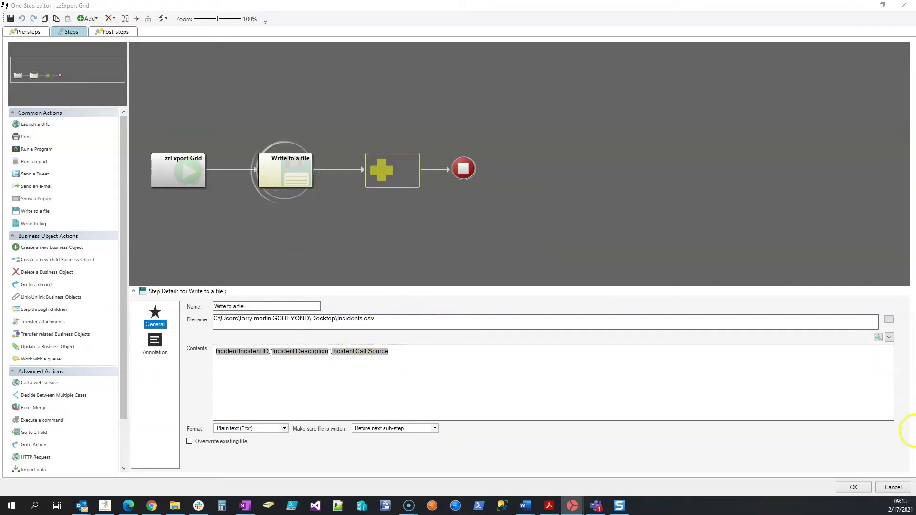
click(867, 489)
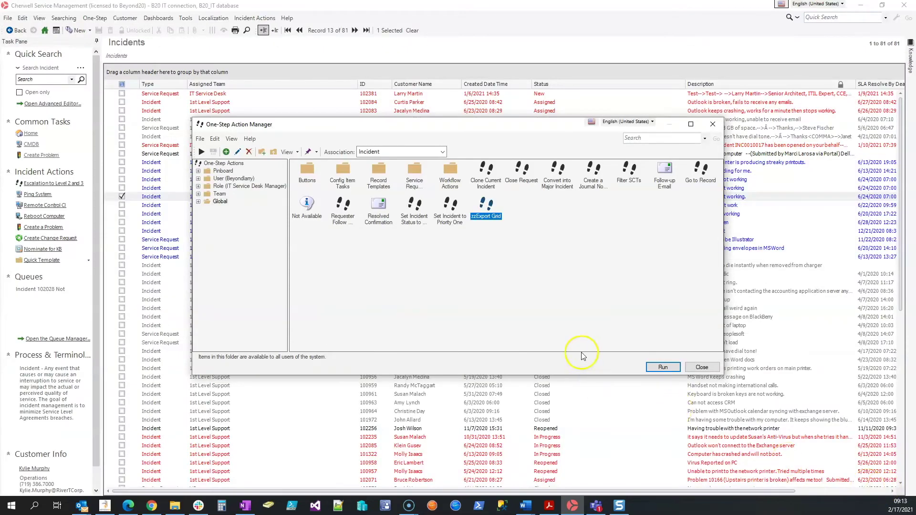
right_click(487, 208)
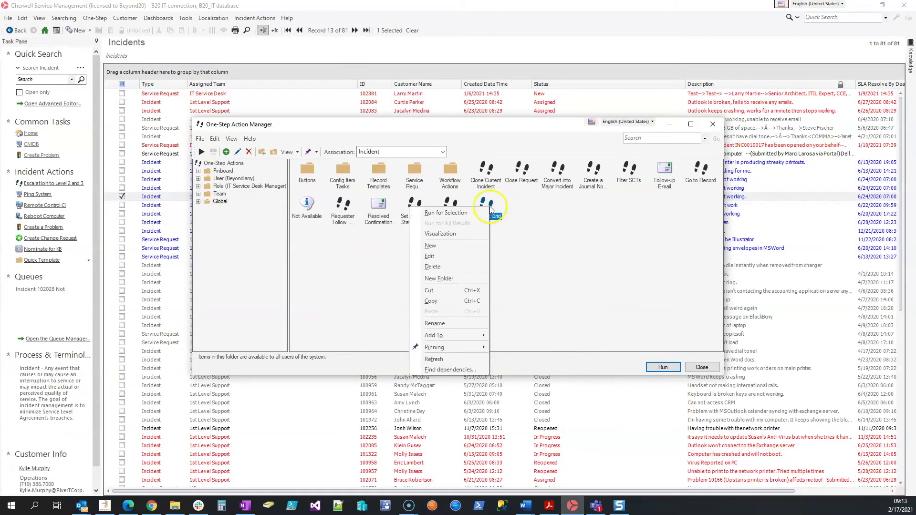
click(461, 255)
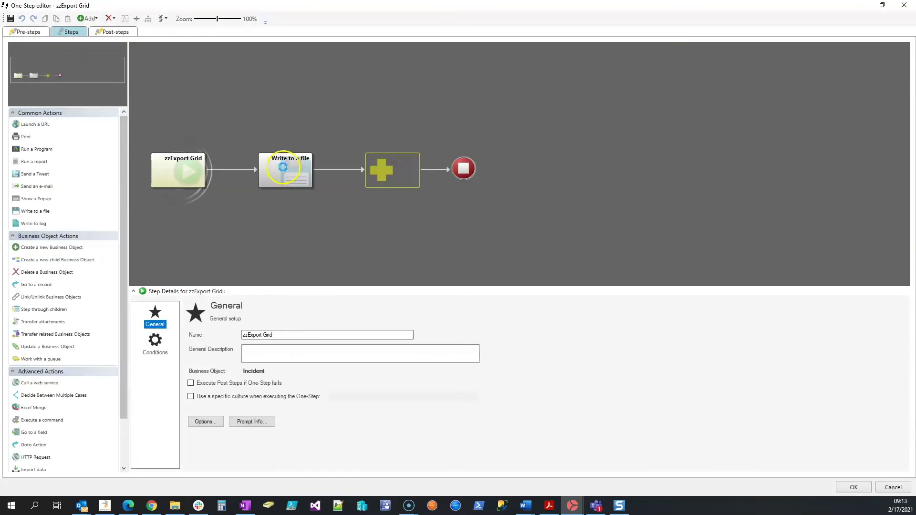
click(283, 167)
right_click(307, 353)
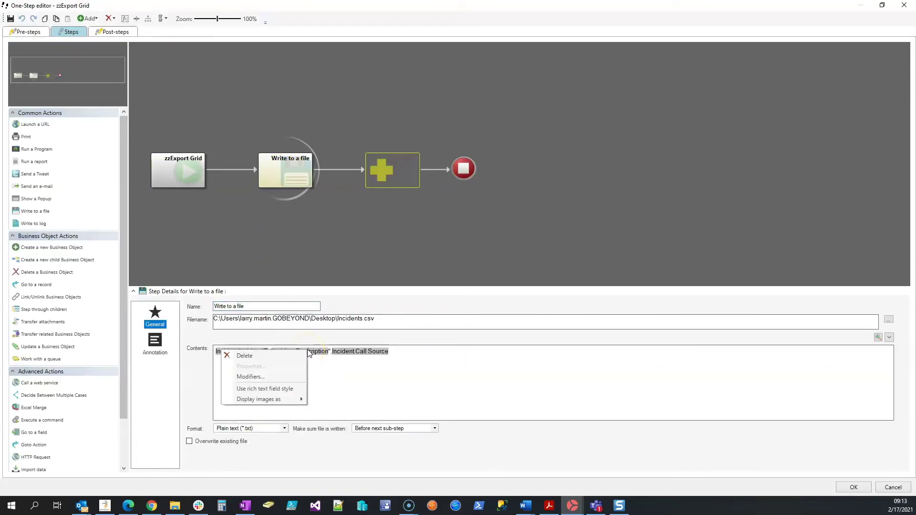
click(286, 377)
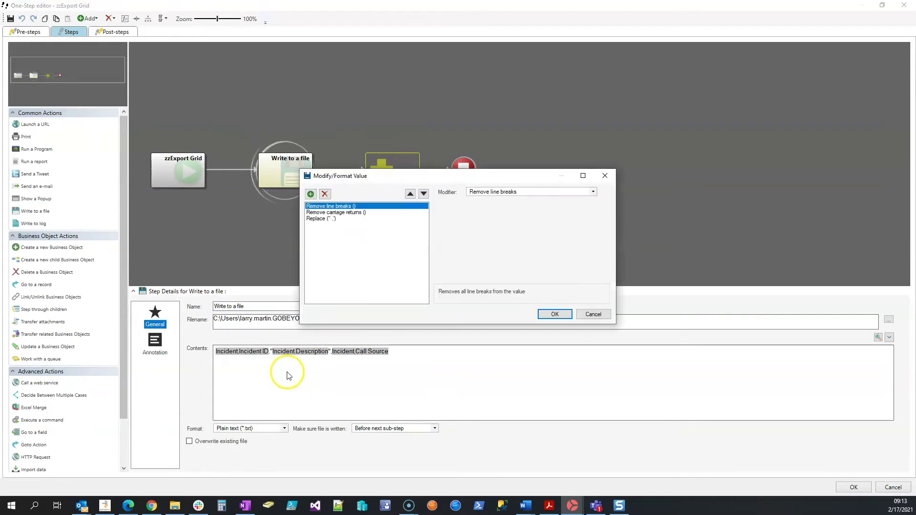
drag(481, 174, 533, 179)
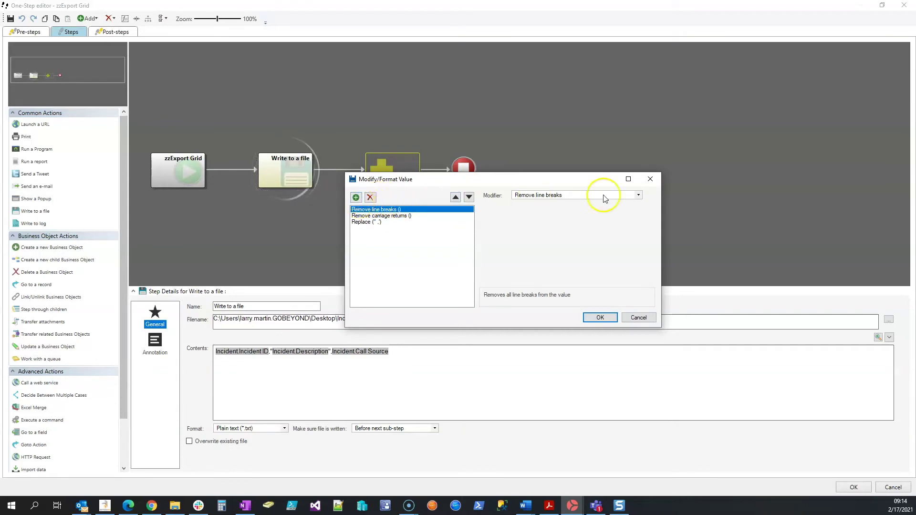
click(409, 217)
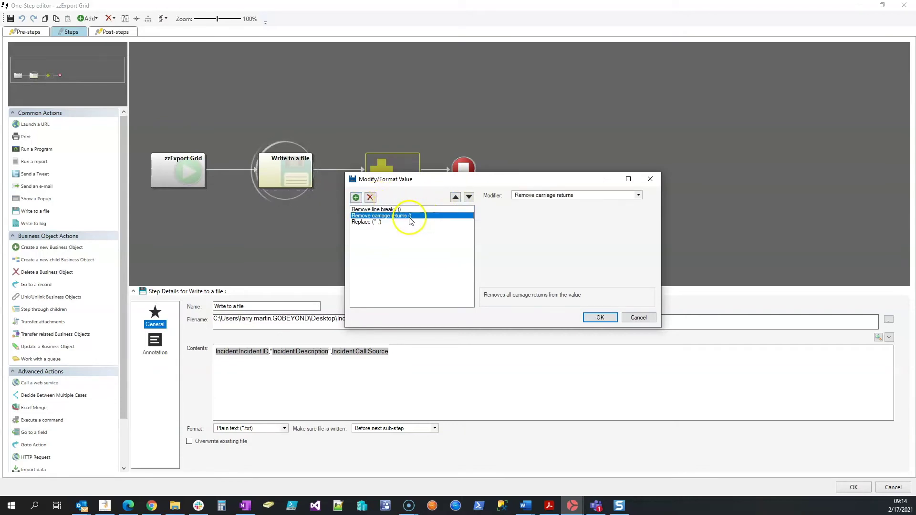
click(555, 199)
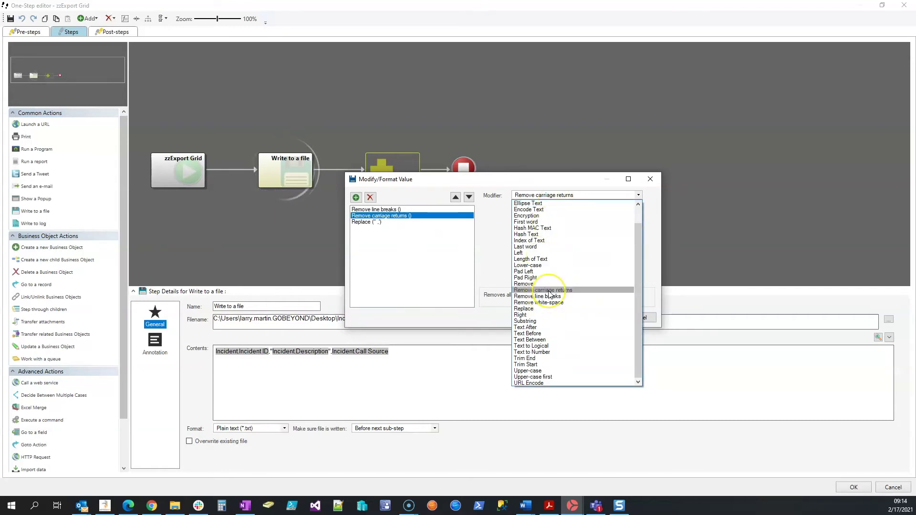
click(490, 244)
click(368, 222)
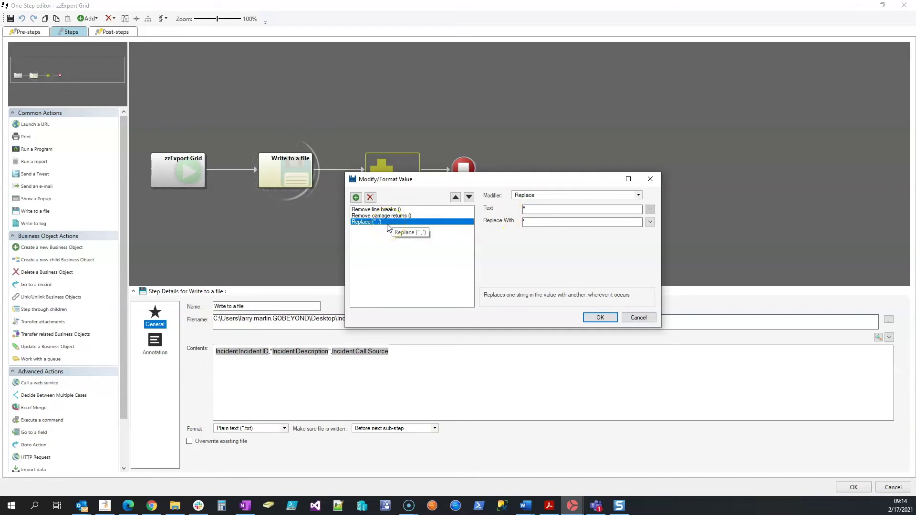
click(596, 321)
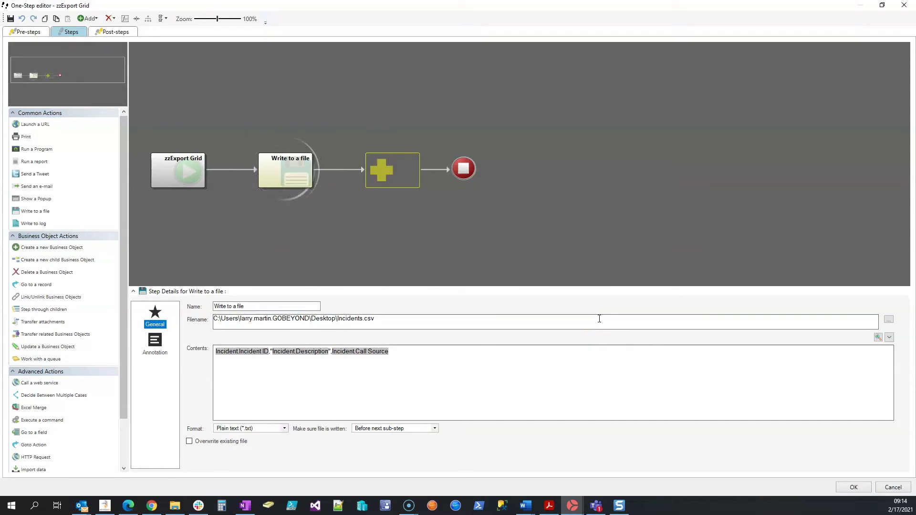
click(851, 486)
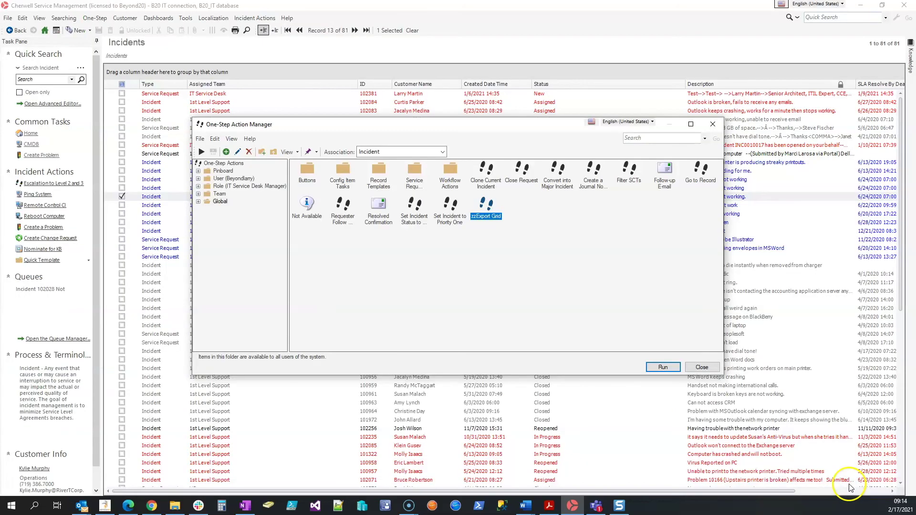
Run zzExport Grid and bring the exported Incidents.csv forward in Excel
click(665, 367)
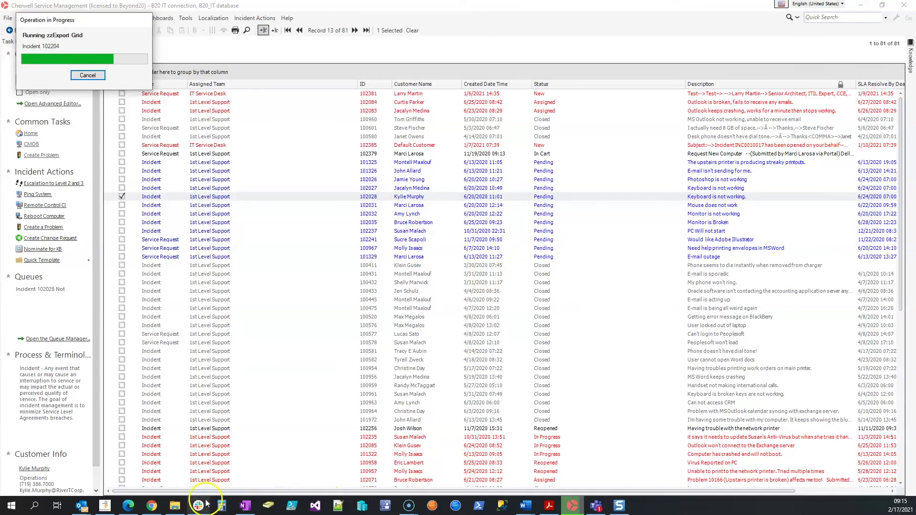
click(175, 507)
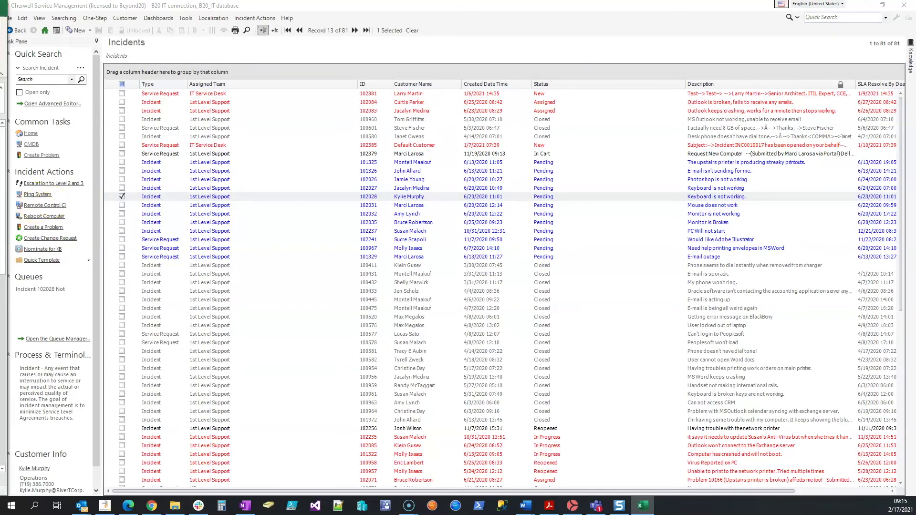
click(642, 505)
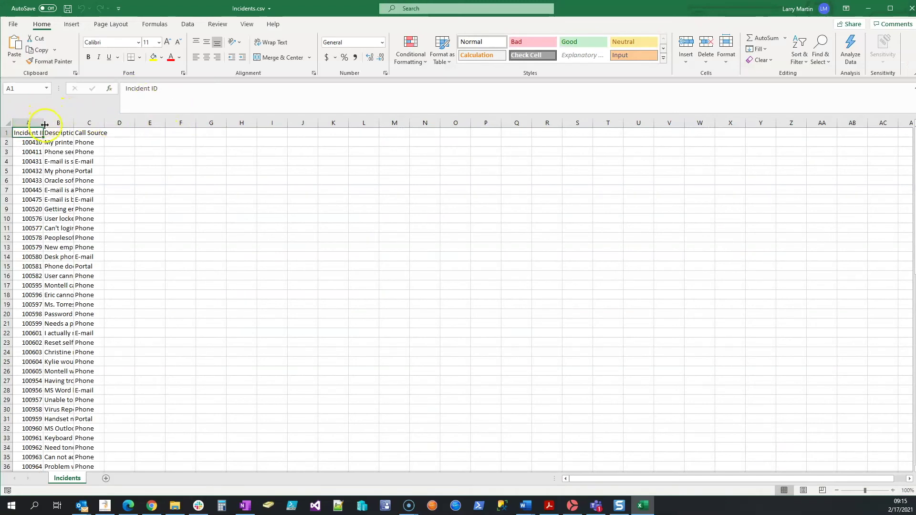
Widen columns A, B and C so Incident ID, full descriptions and Call Source fit
drag(43, 120, 86, 120)
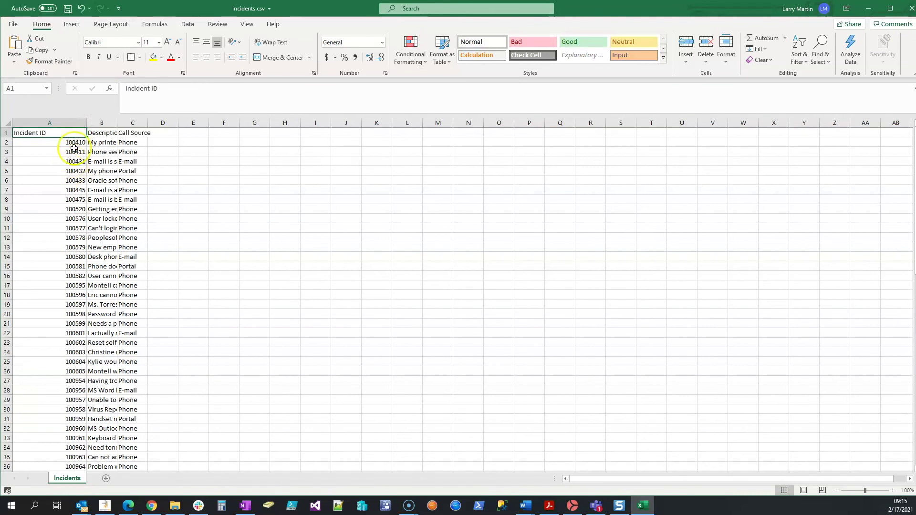
drag(119, 126, 365, 123)
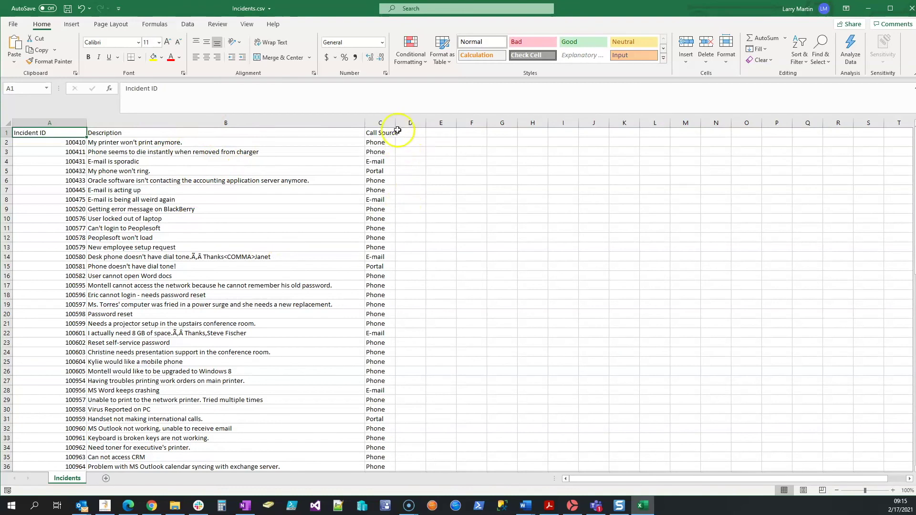
drag(395, 123, 425, 130)
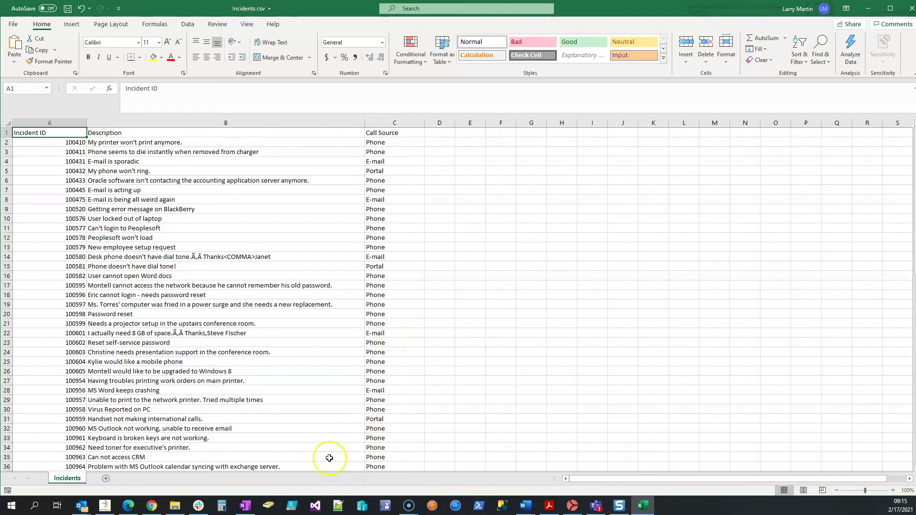
Back in Cherwell, reopen zzExport Grid in the editor and select its Write to a file step
click(567, 505)
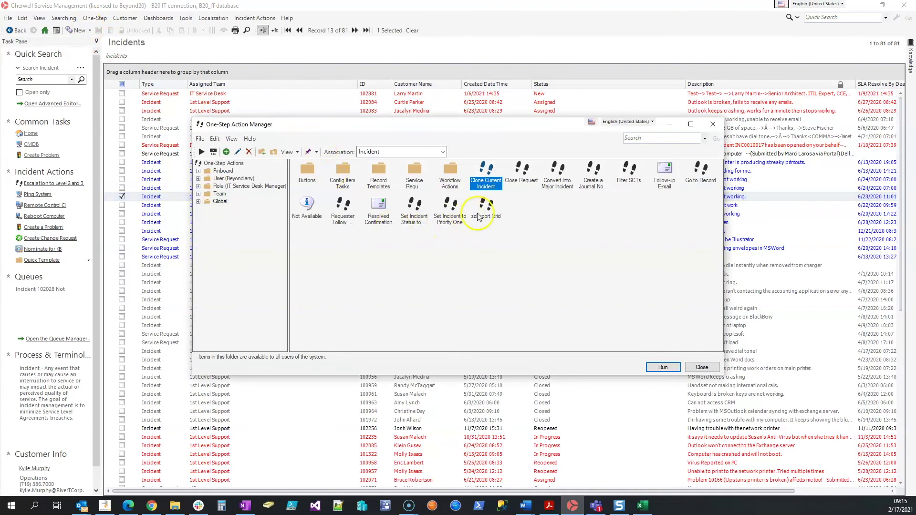
click(481, 214)
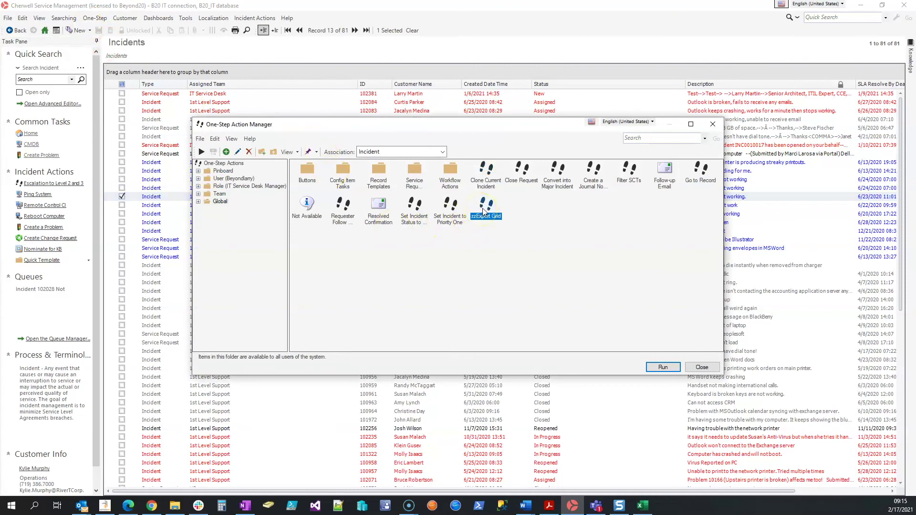
right_click(483, 211)
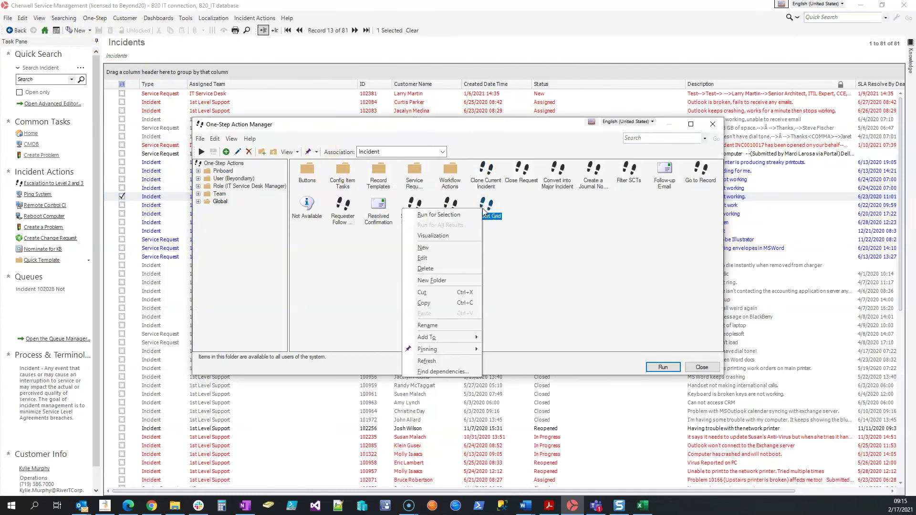
click(459, 258)
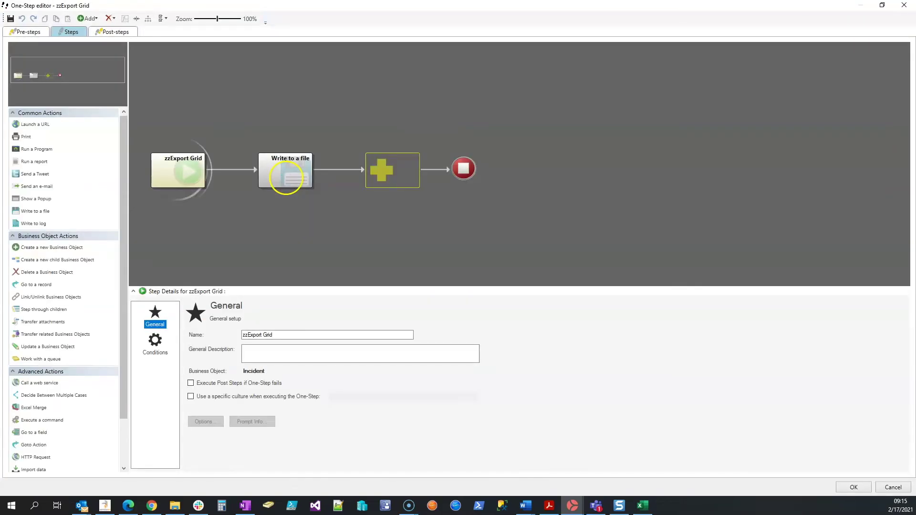
click(285, 177)
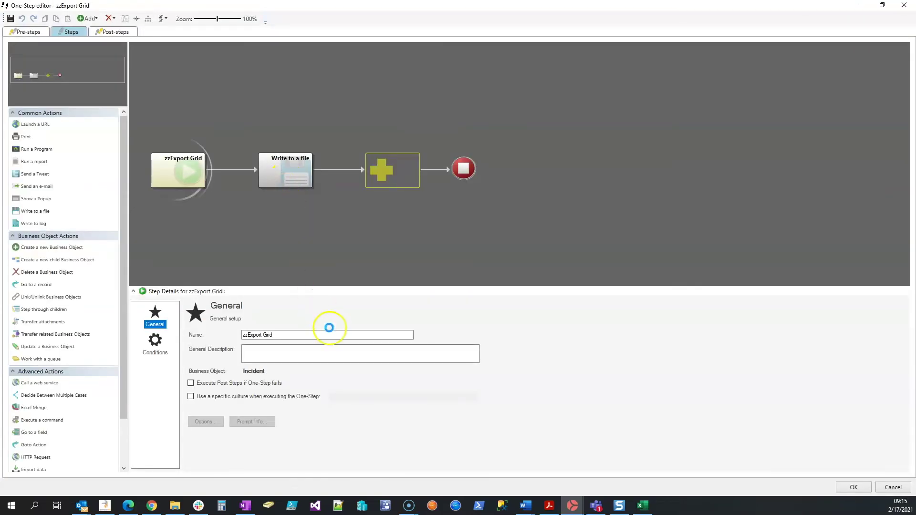